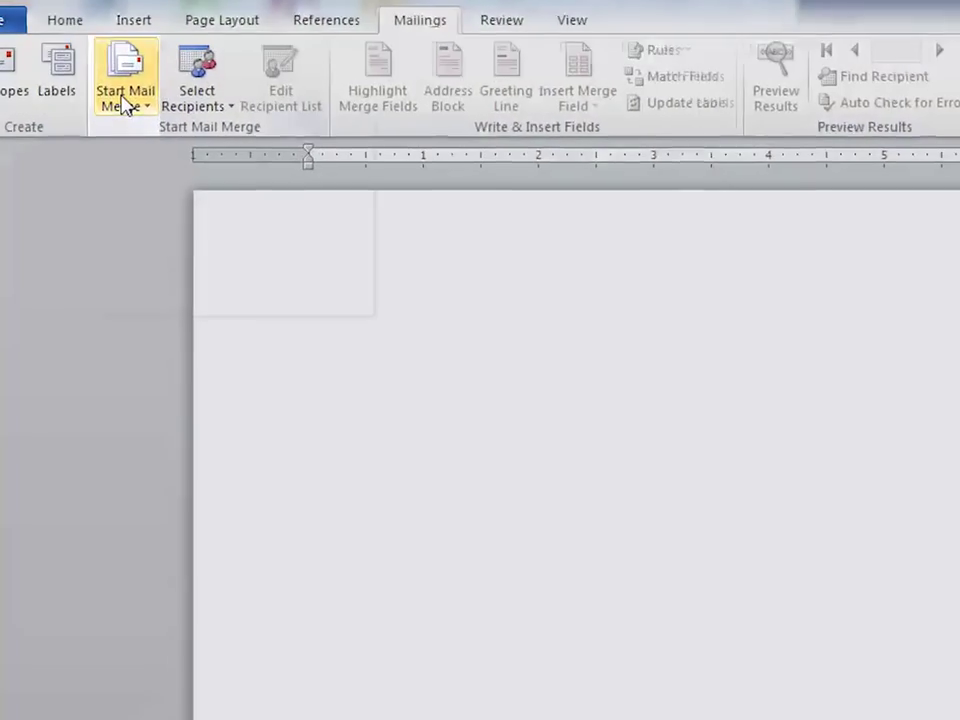
- Start a labels mail merge with the OnlineLabels.com product OL875 - Address Label and check that the table gridlines are shown
left_click(125, 105)
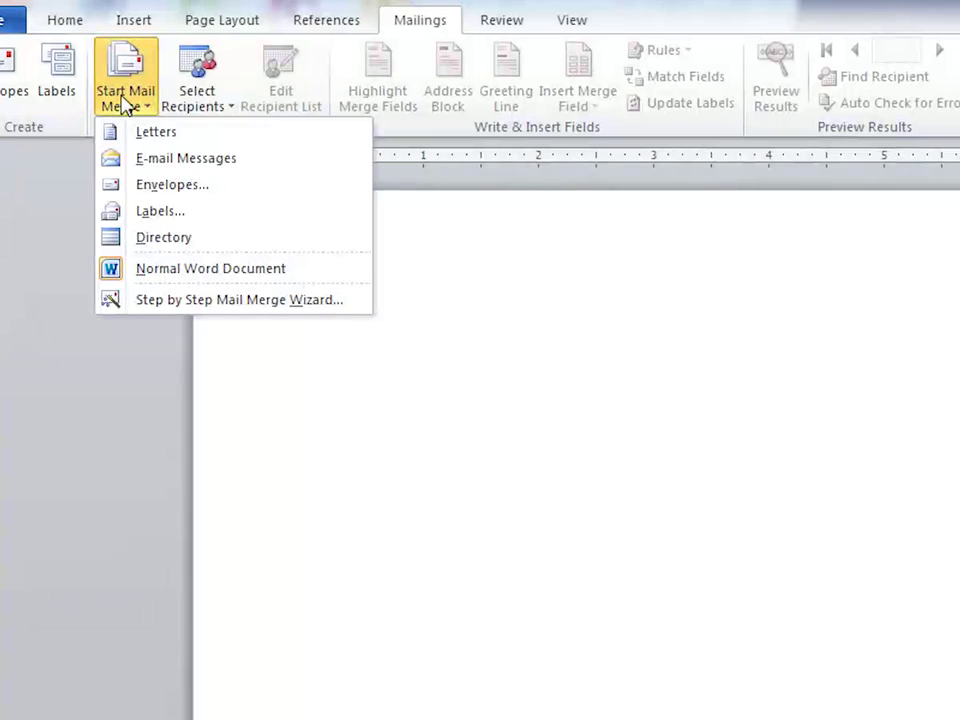
left_click(150, 211)
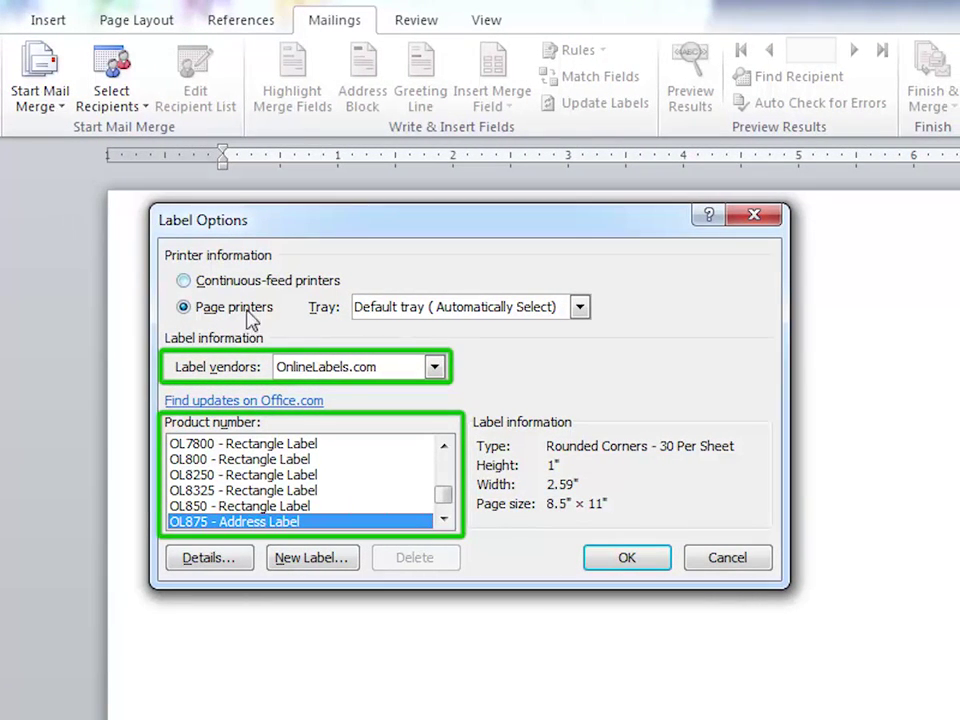
left_click(628, 558)
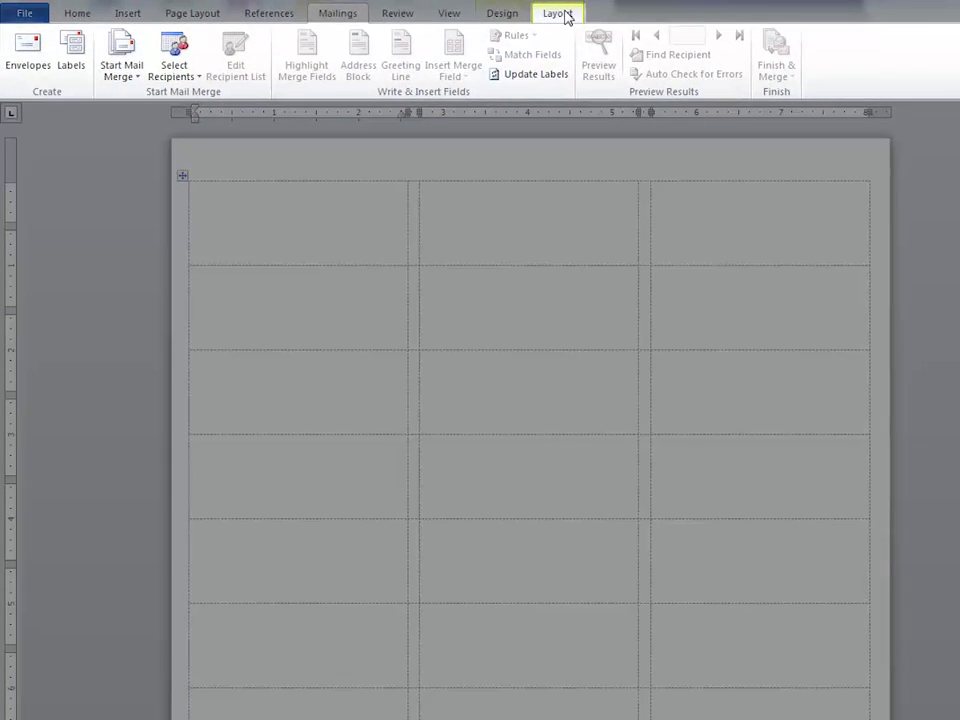
left_click(565, 14)
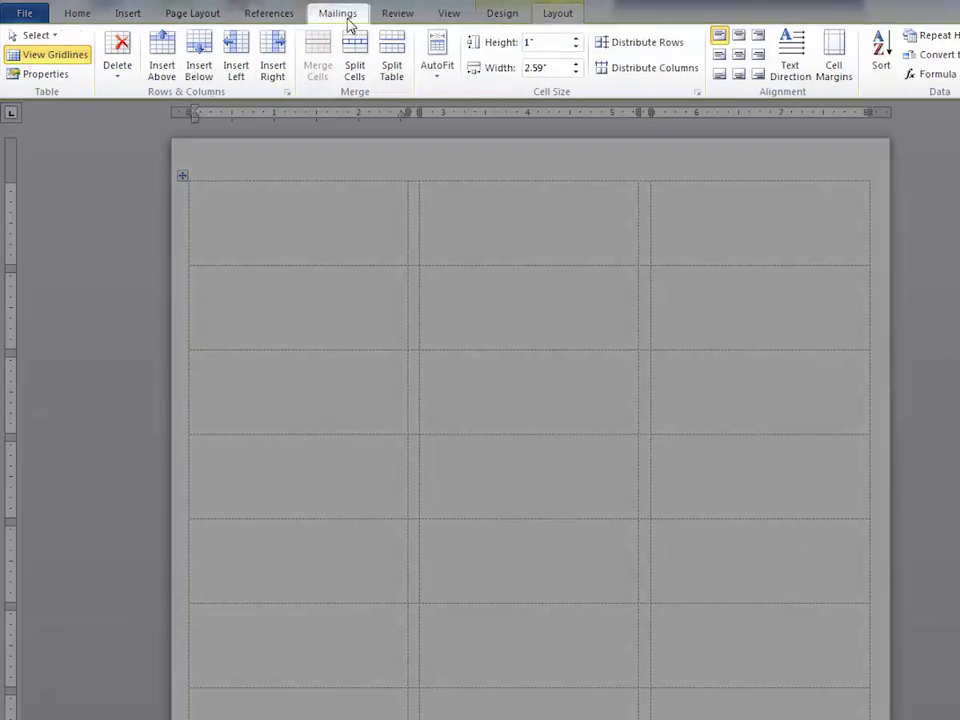
left_click(349, 24)
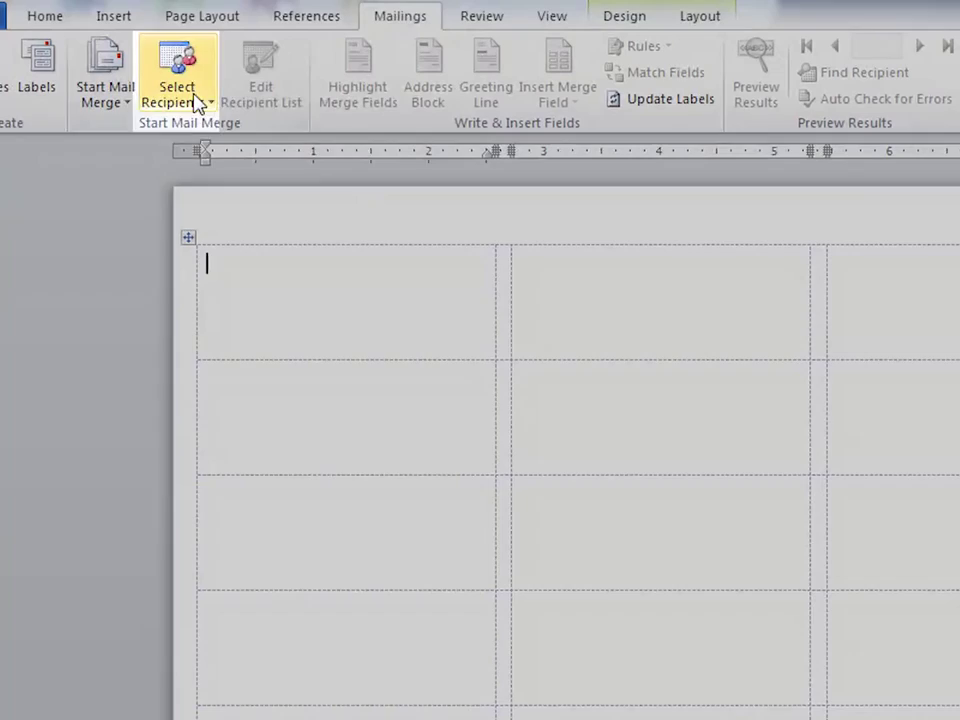
- Start choosing the merge recipients from Outlook contacts
left_click(194, 92)
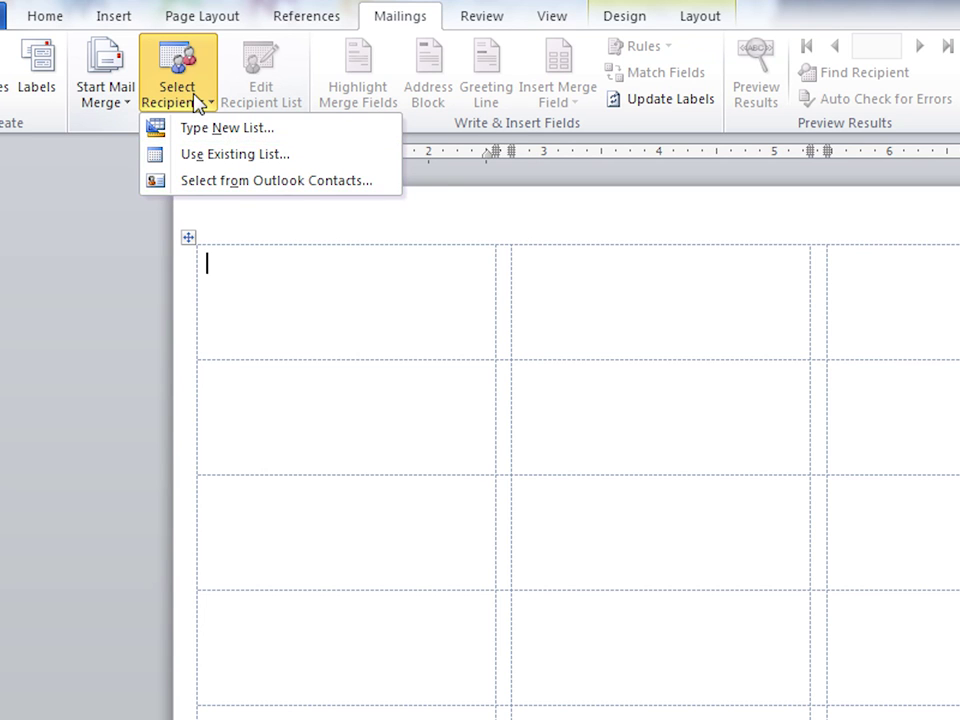
left_click(212, 178)
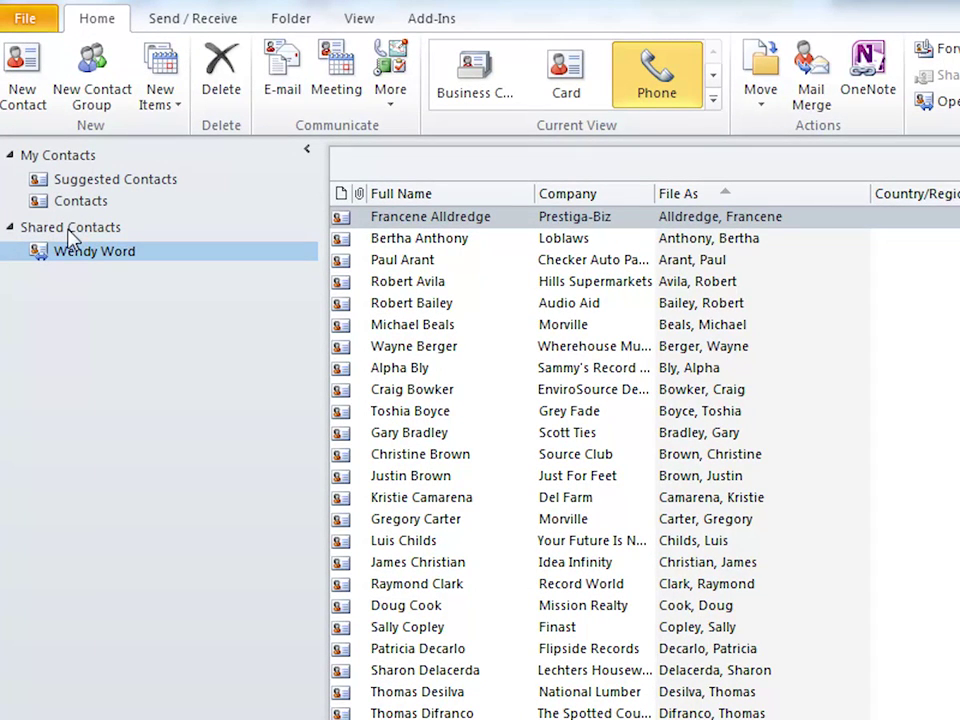
- In Outlook, create a new contact folder named Mail Merge inside the main Contacts folder
left_click(88, 201)
right_click(100, 203)
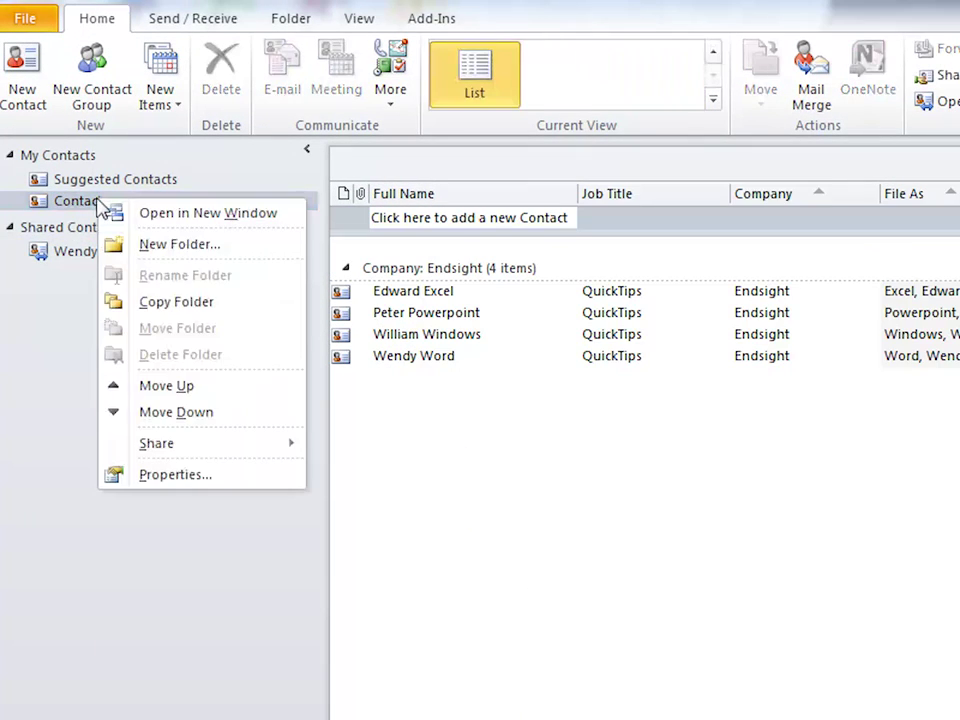
left_click(152, 246)
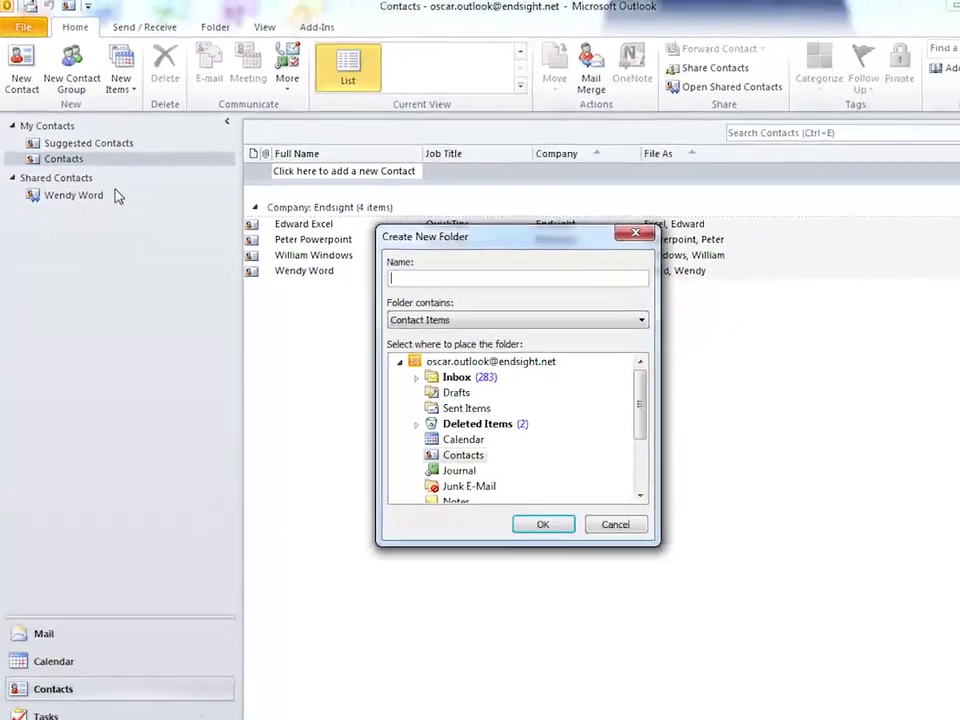
type("M")
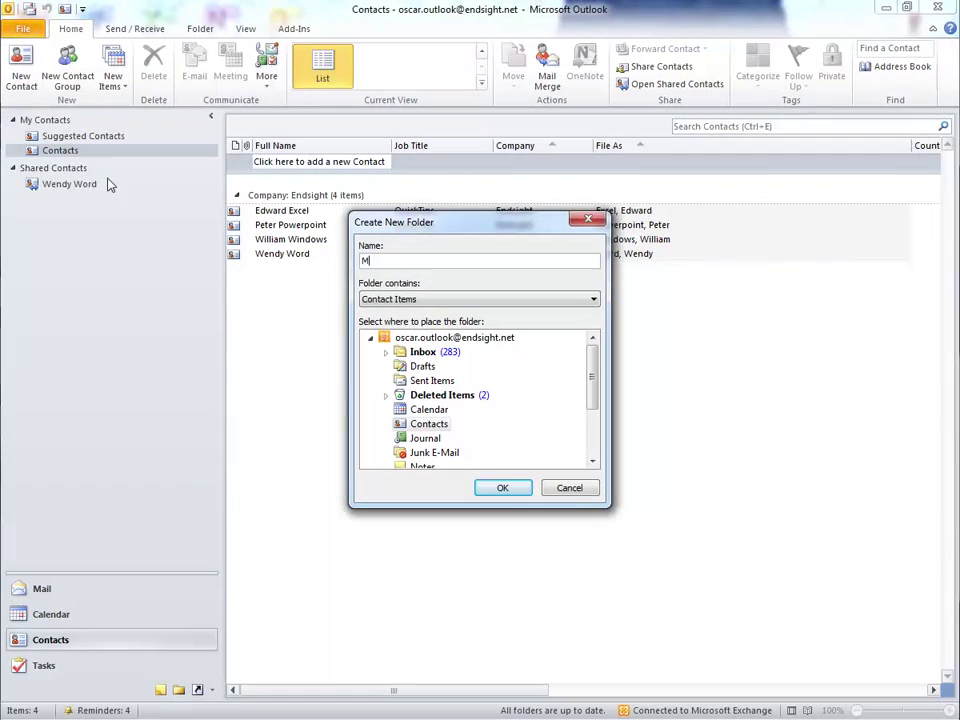
type("ail Merge")
left_click(502, 487)
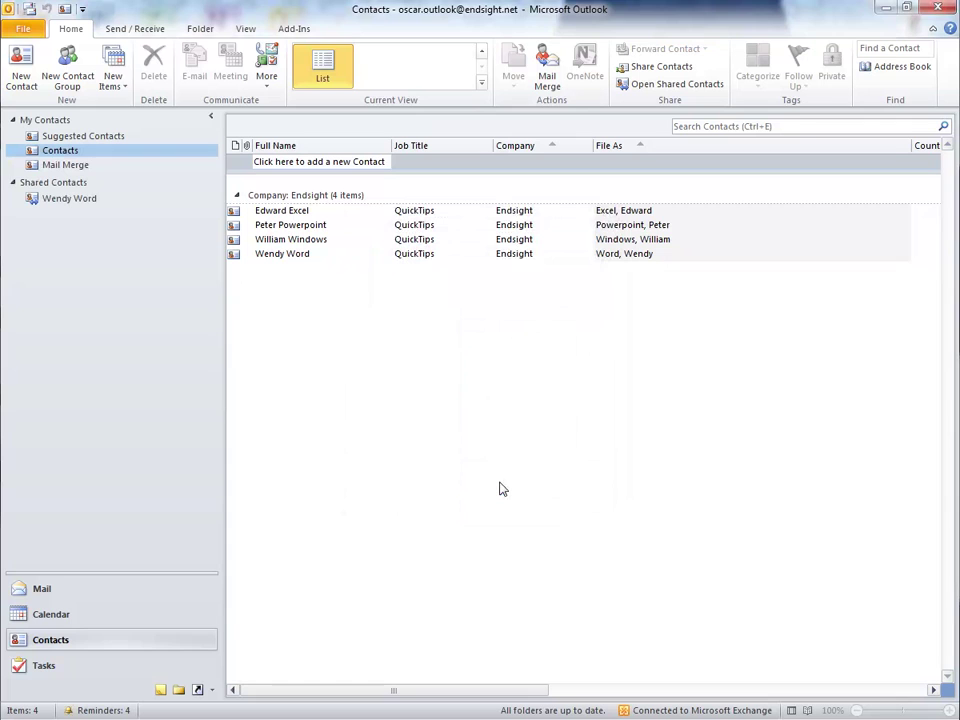
- Copy all contacts from the shared contacts folder into the Mail Merge folder
left_click(70, 200)
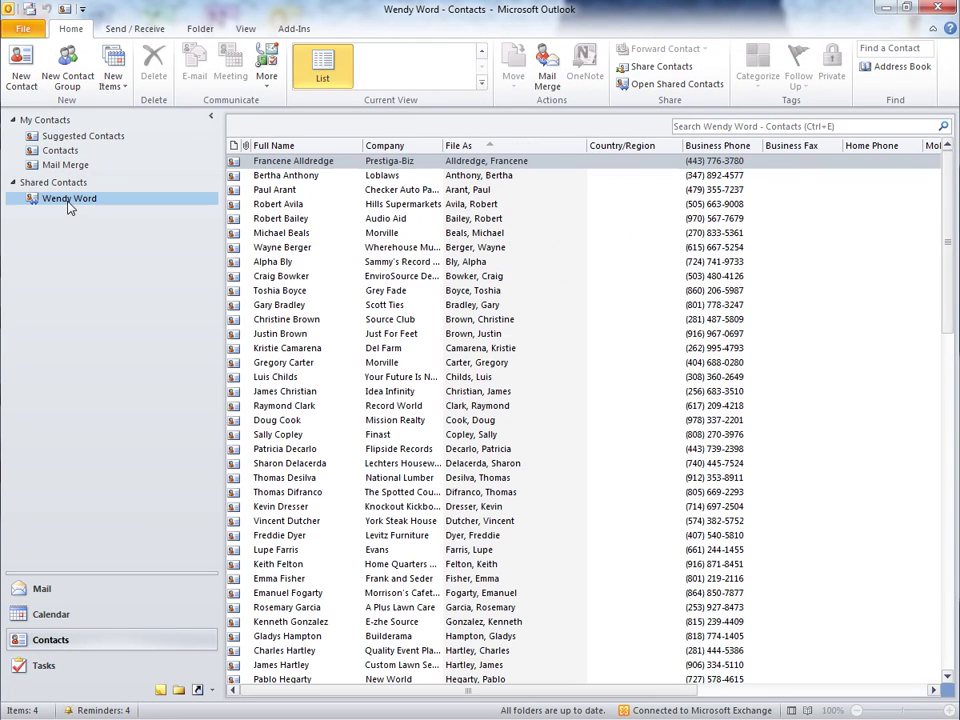
left_click(305, 162)
key("ctrl+a")
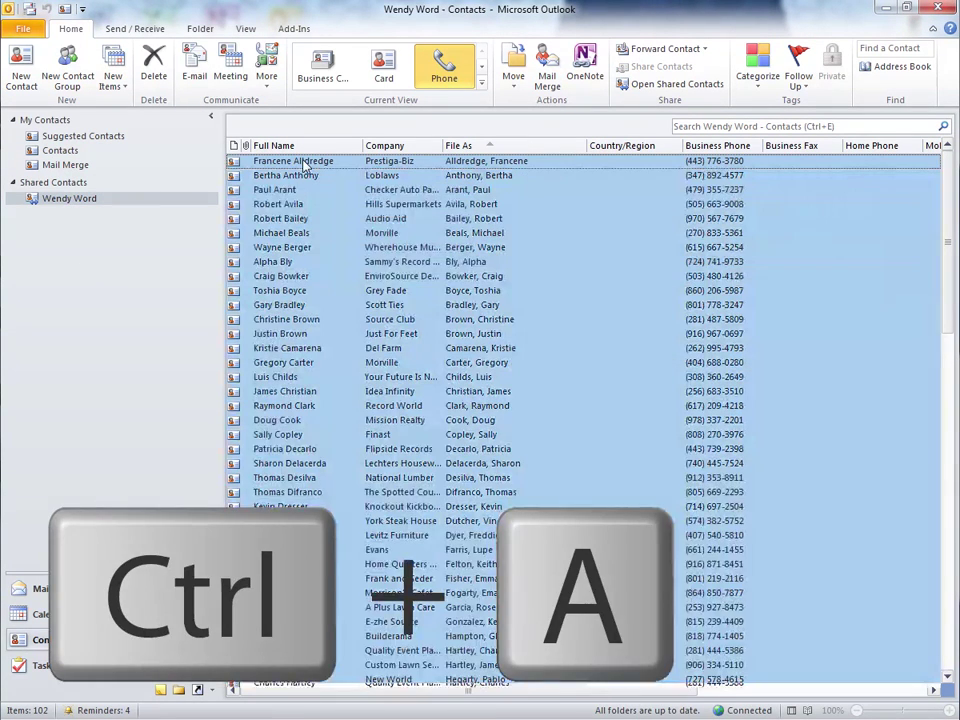
key("ctrl+c")
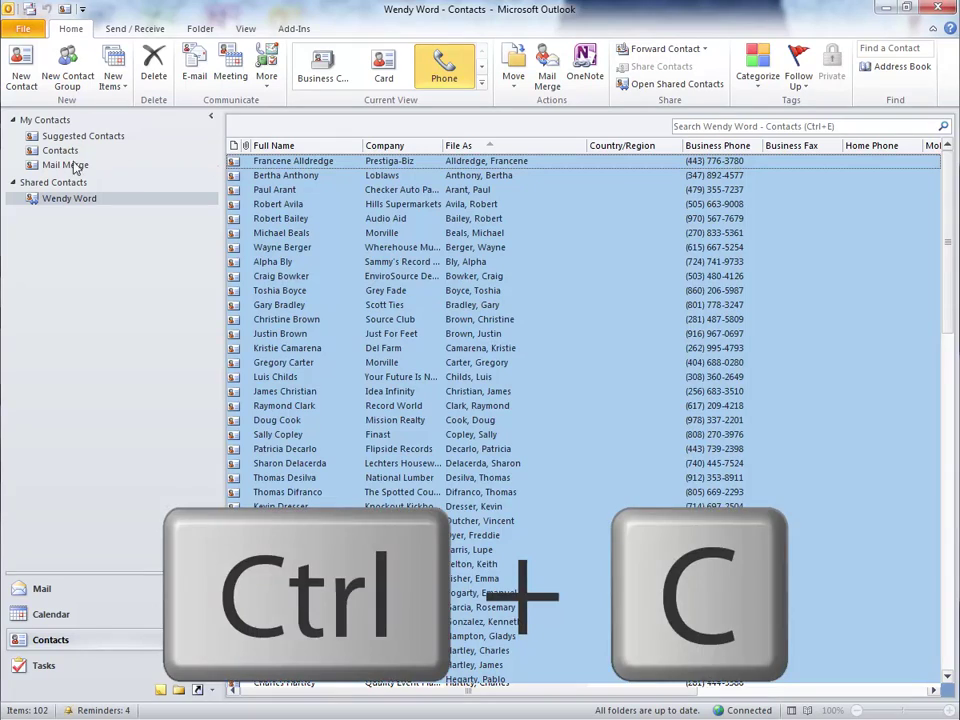
left_click(66, 166)
key("ctrl+v")
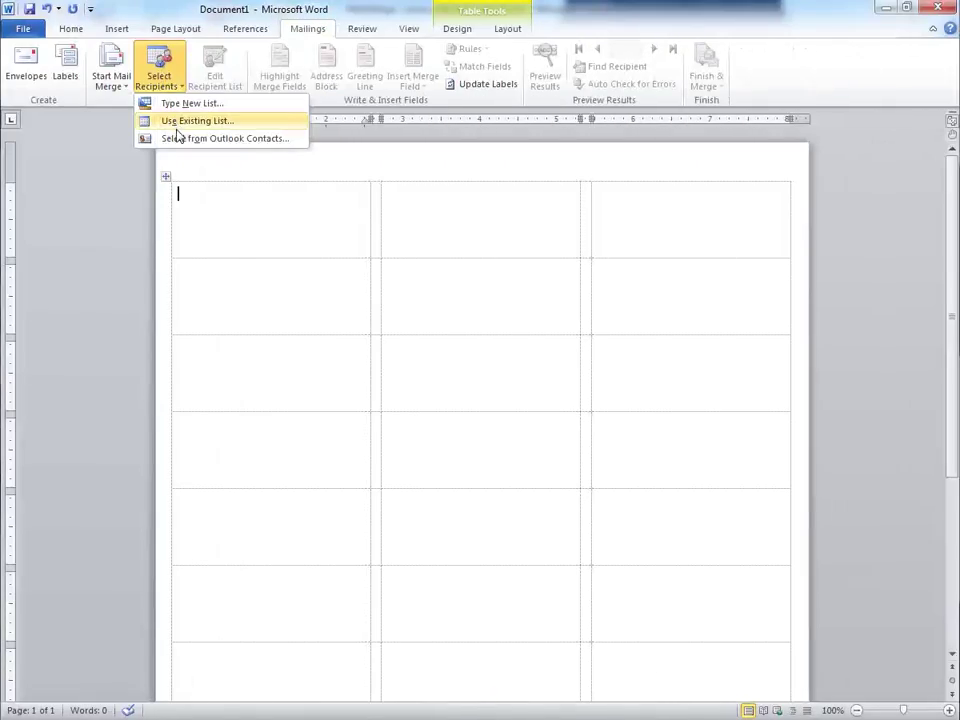
- Back in Word, try selecting the Mail Merge contact folder from Outlook as the recipient source
left_click(182, 137)
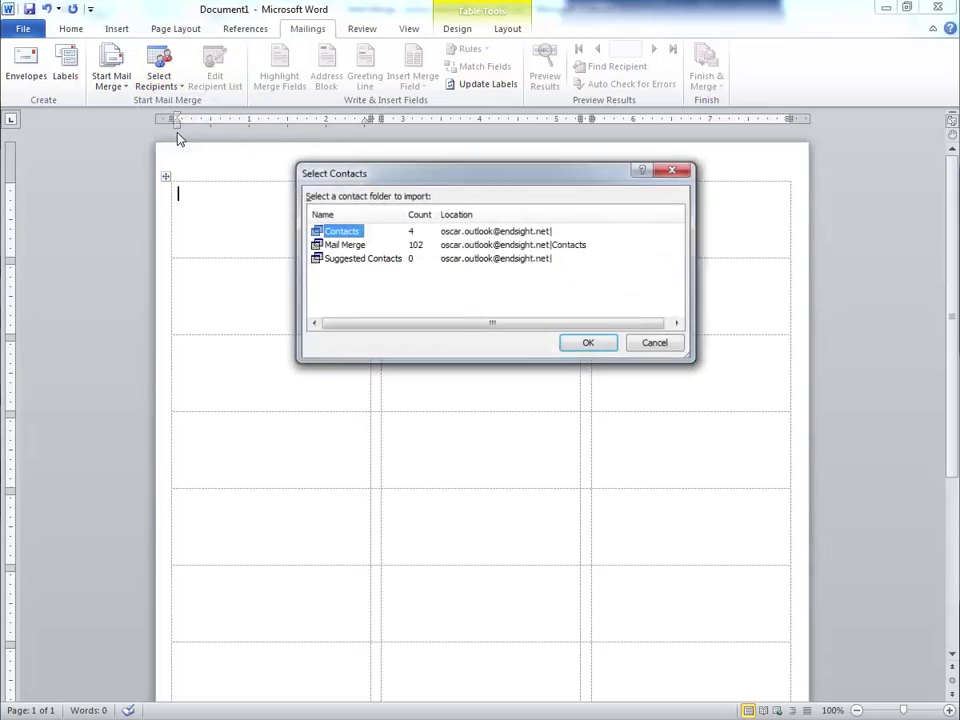
left_click(342, 245)
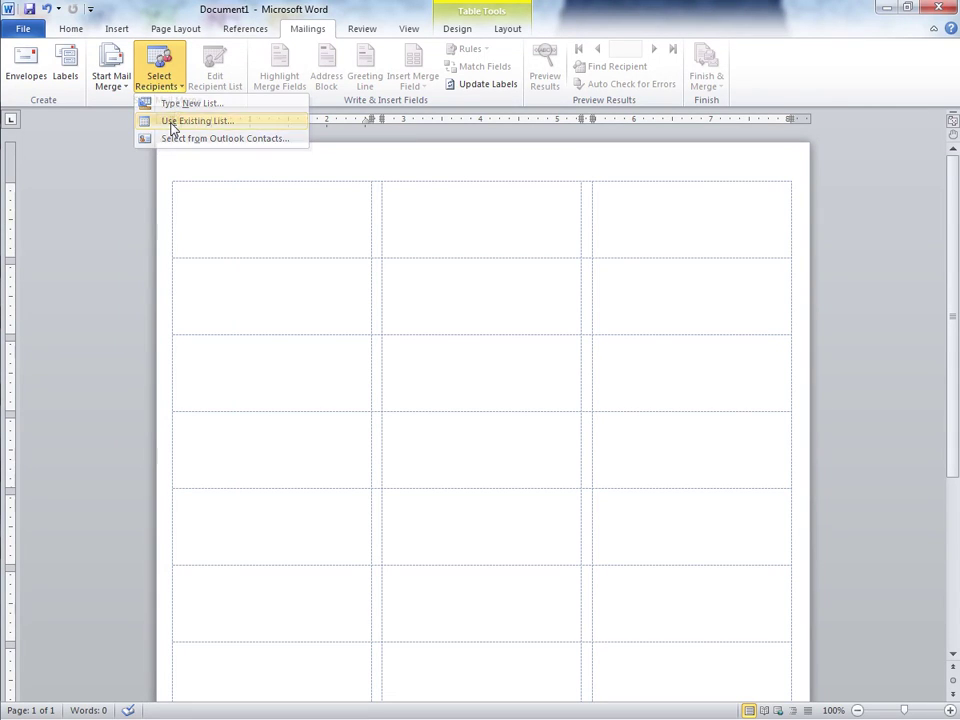
- Use the existing Contacts for Mail Merge workbook on the Desktop as the recipient list, with its first row as column headers
left_click(171, 121)
left_click(80, 124)
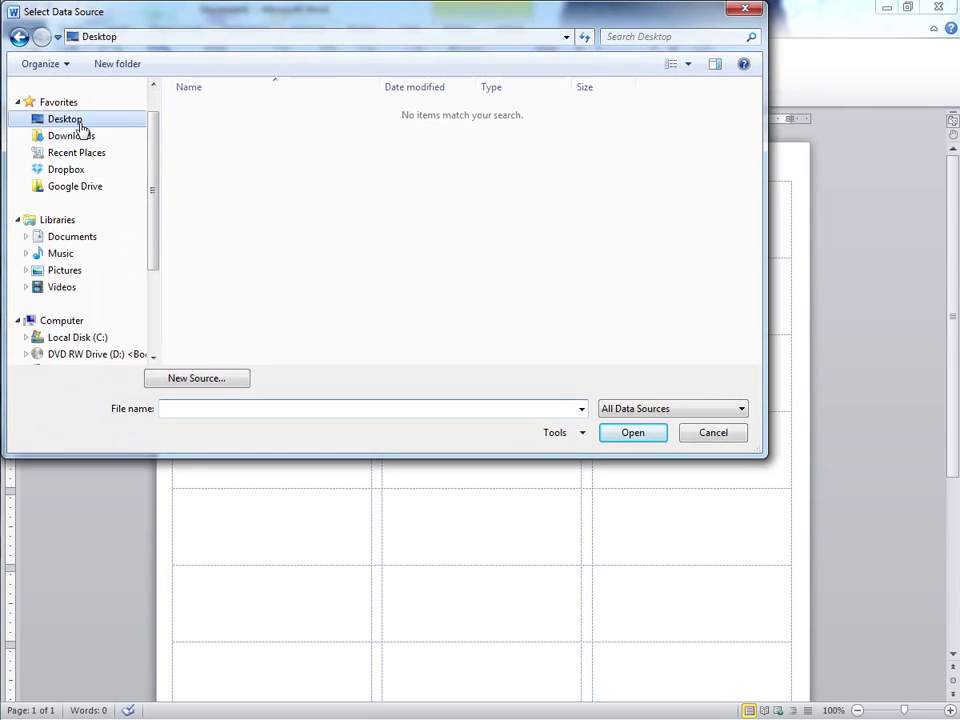
left_click(399, 195)
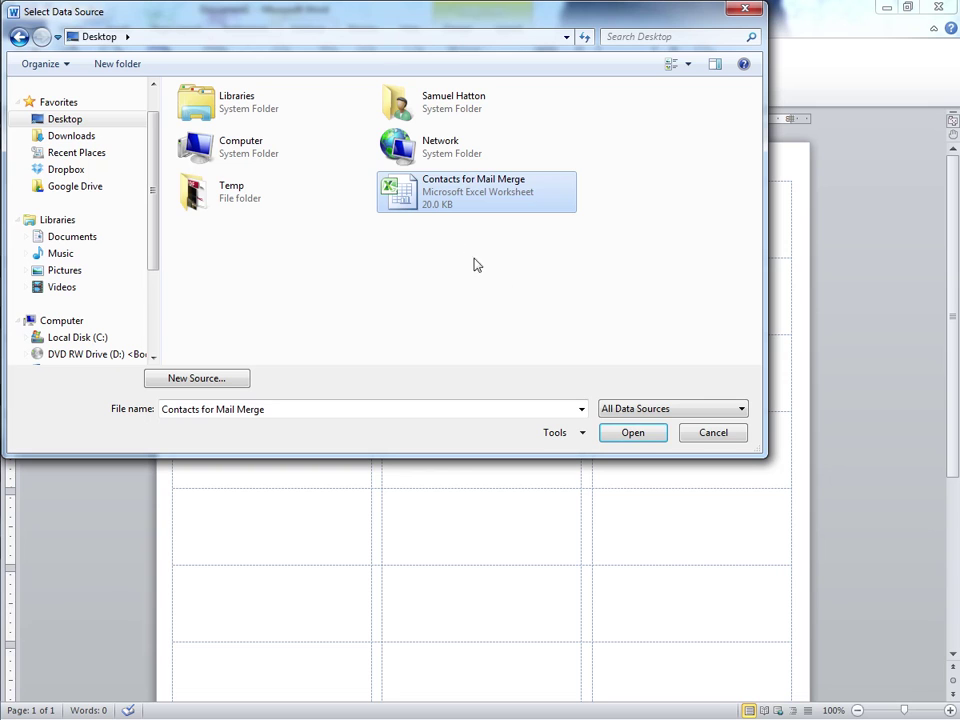
left_click(634, 437)
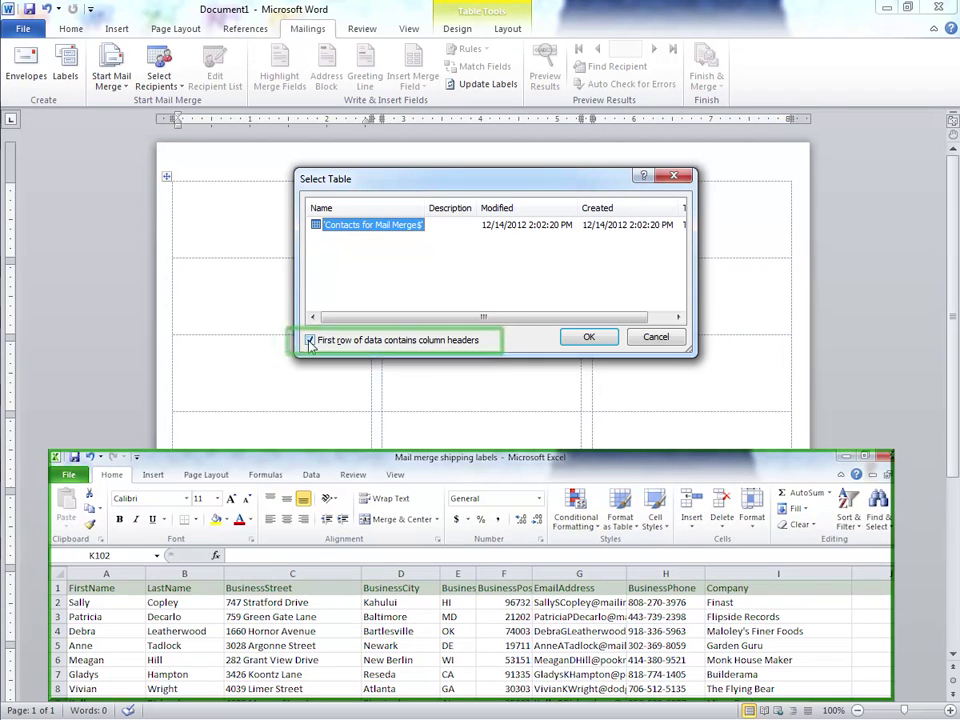
left_click(590, 340)
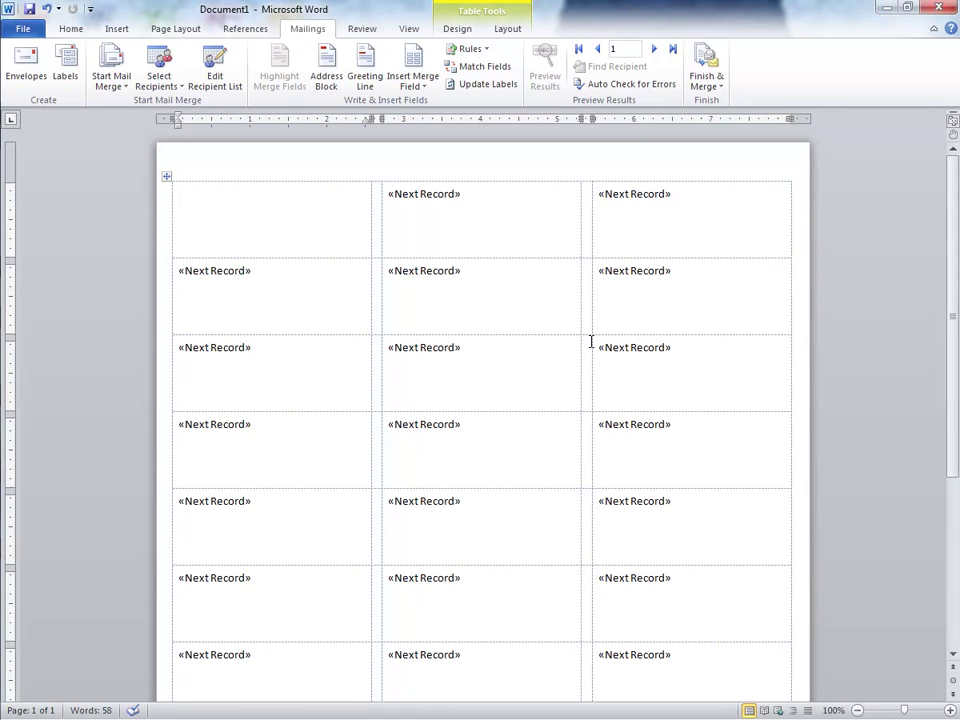
- Exclude the recipients from Flipside Records and The Flying Bear from the merge's recipient list
left_click(222, 75)
left_click(342, 261)
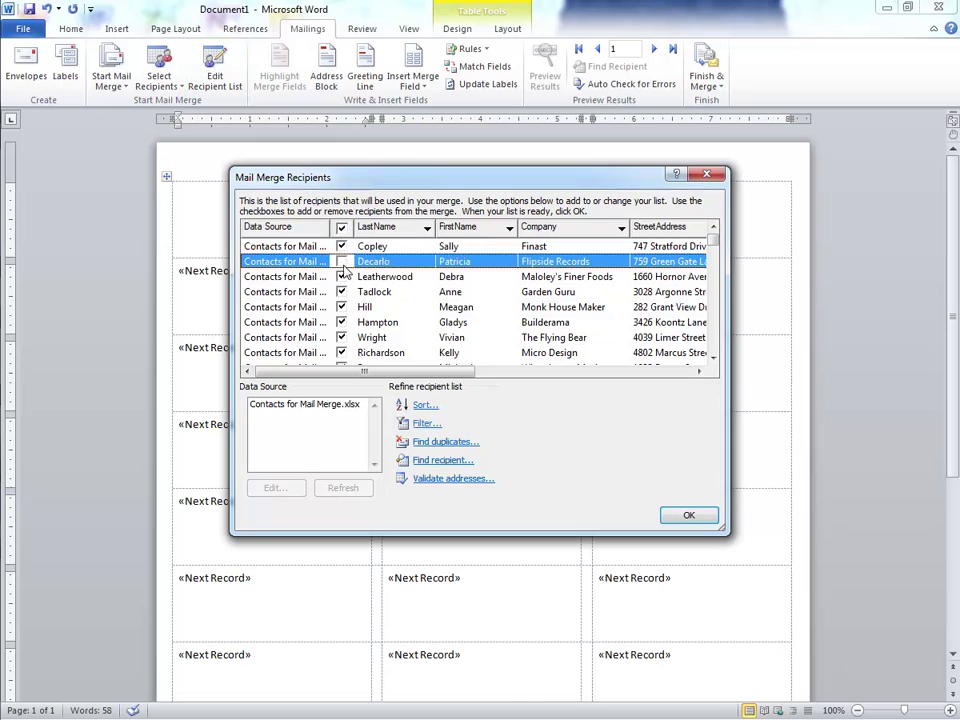
left_click(341, 338)
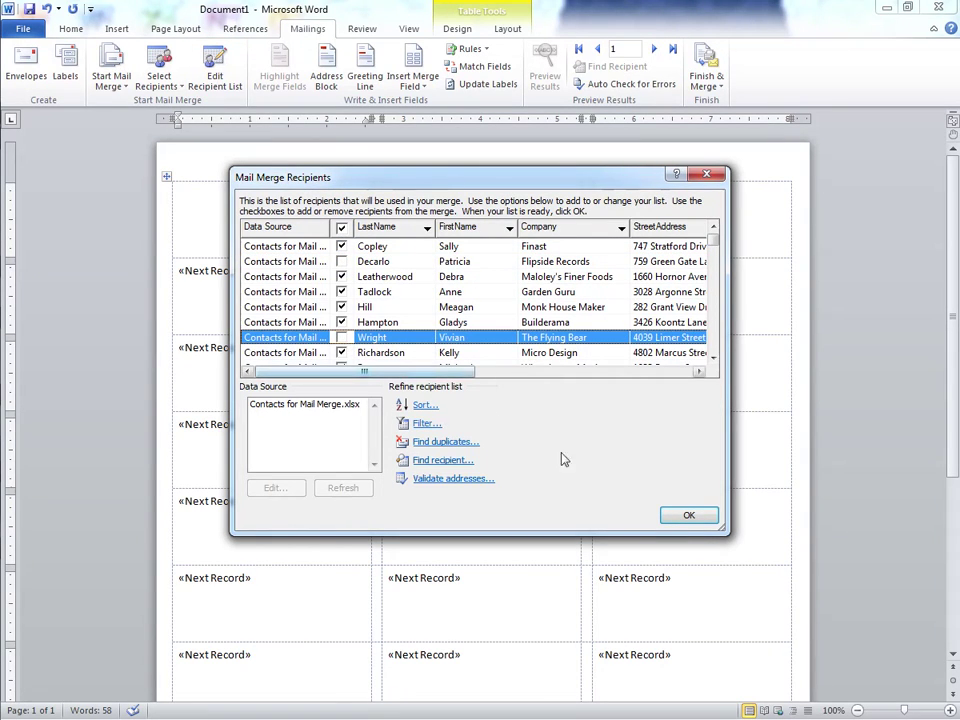
left_click(681, 516)
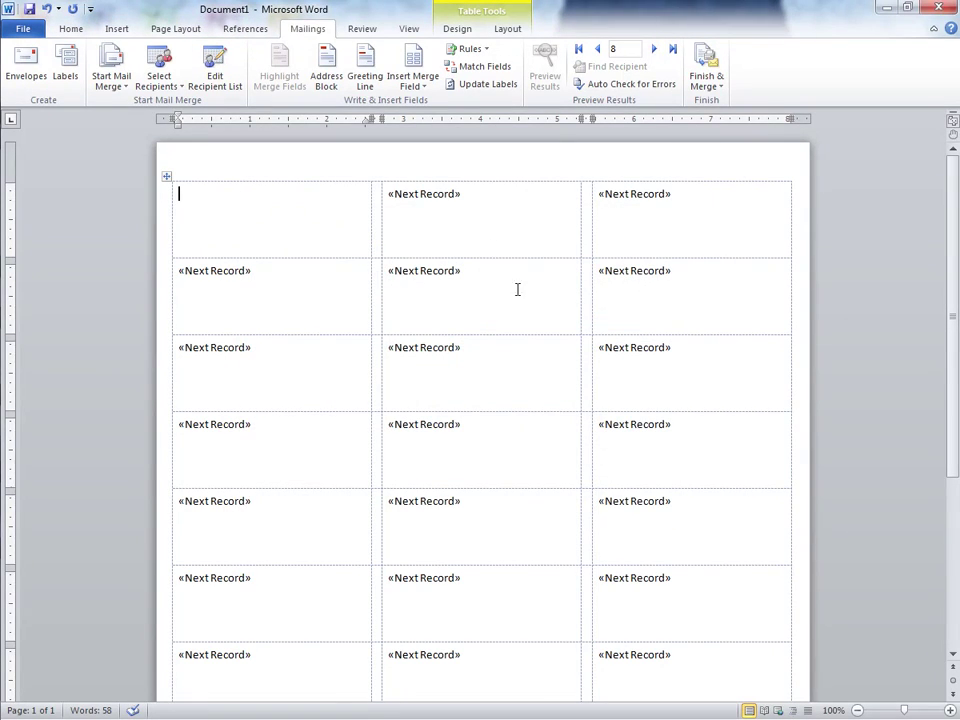
- Insert an address block without the company name into the first label
left_click(326, 77)
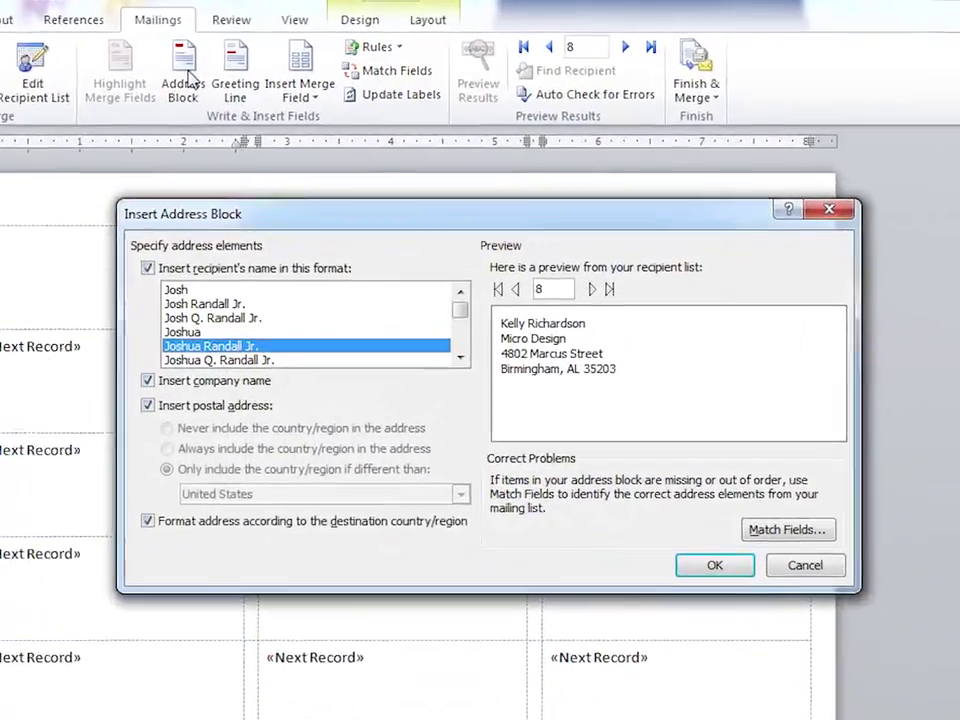
left_click(461, 320)
left_click(462, 331)
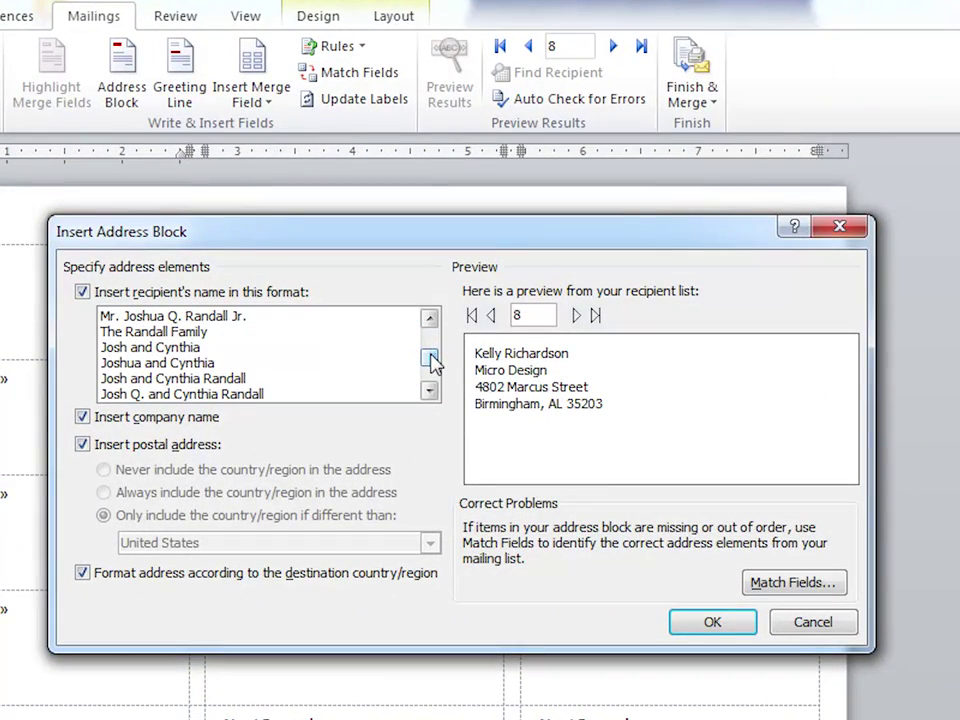
left_click(84, 418)
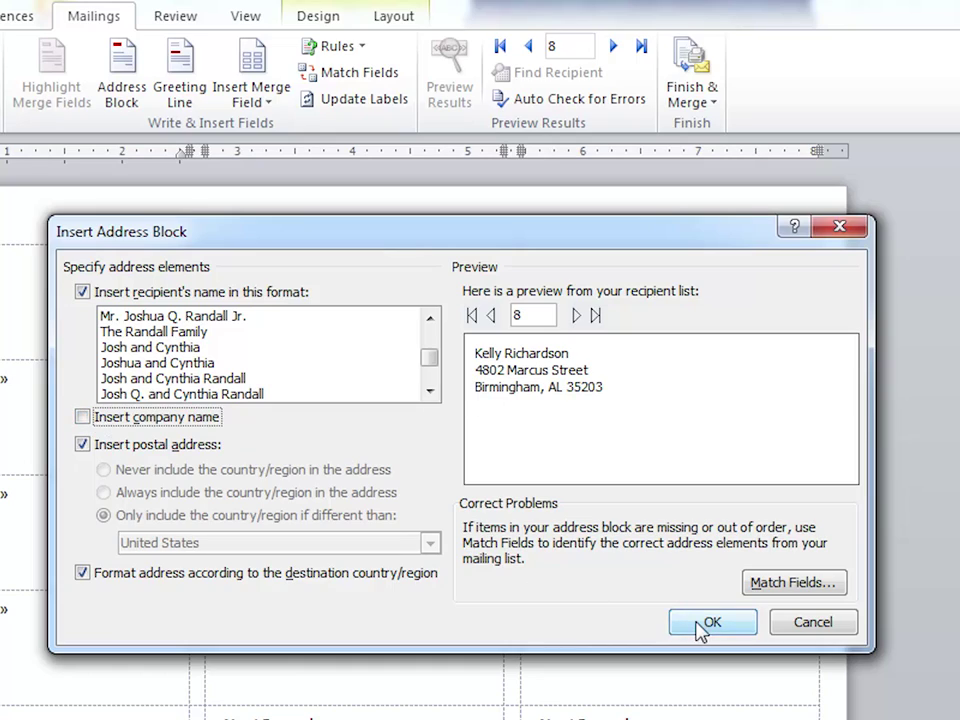
left_click(702, 628)
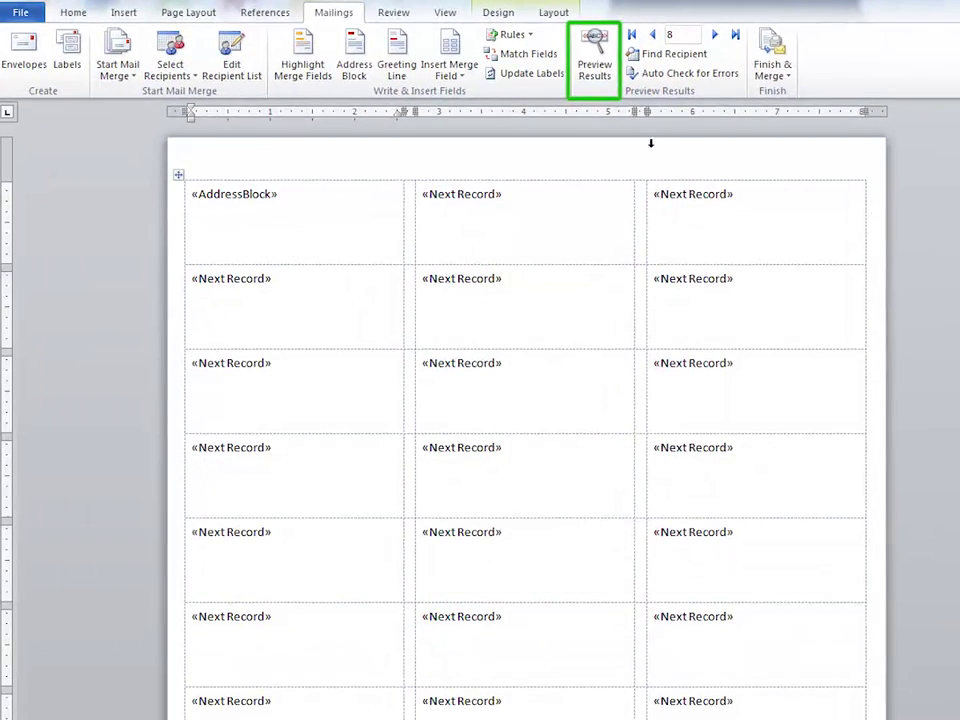
- Preview the merge results and format the first label's address in Adobe Myungjo Std M, centered
left_click(600, 64)
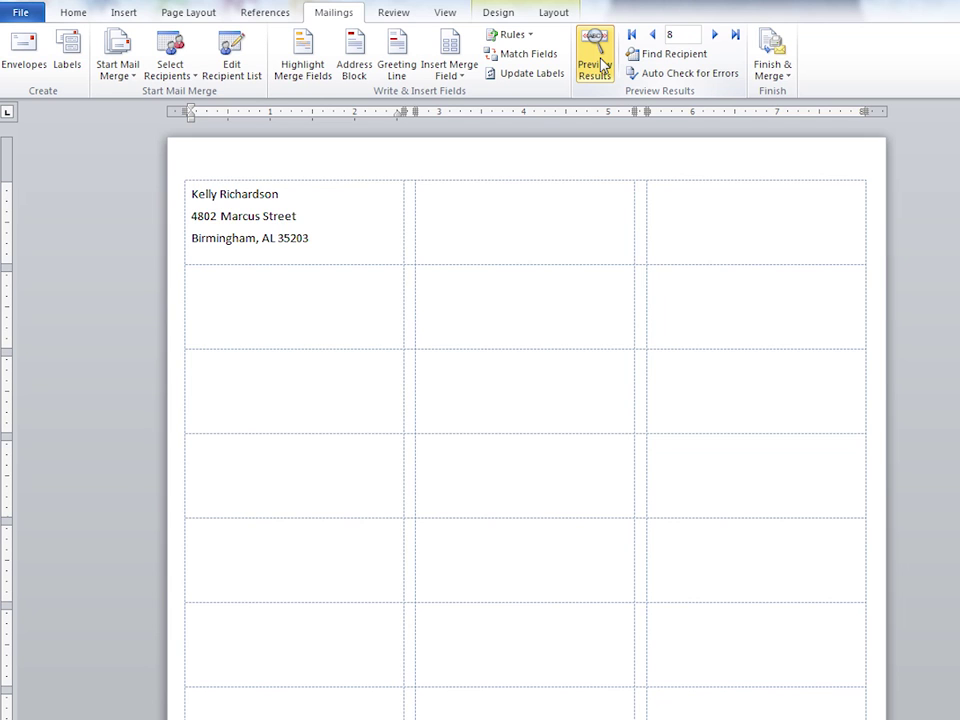
left_click_drag(319, 238, 186, 190)
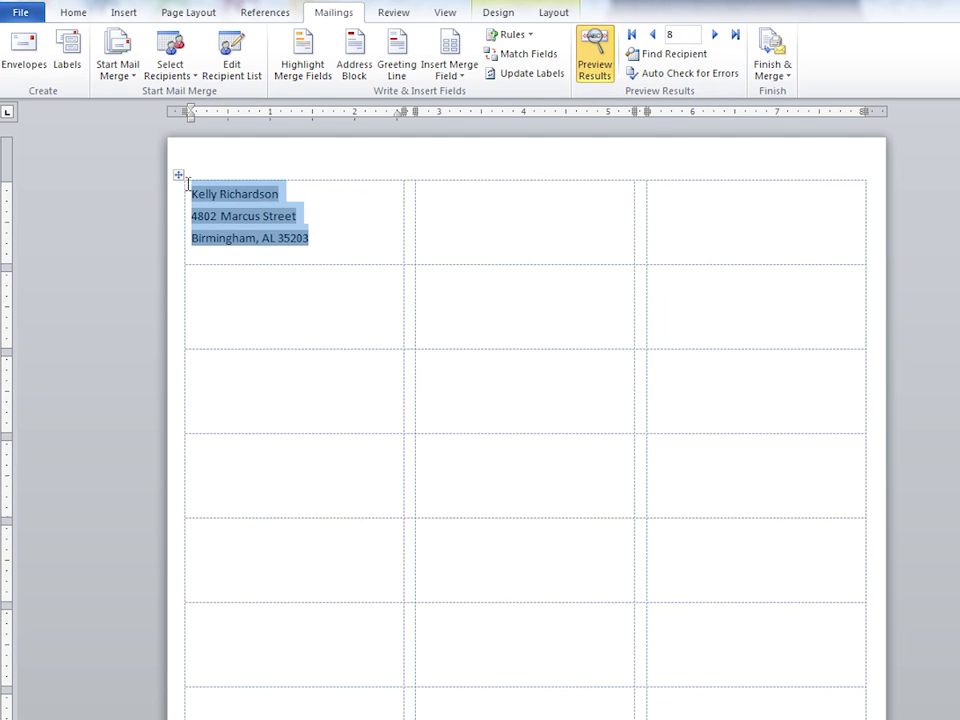
left_click(75, 12)
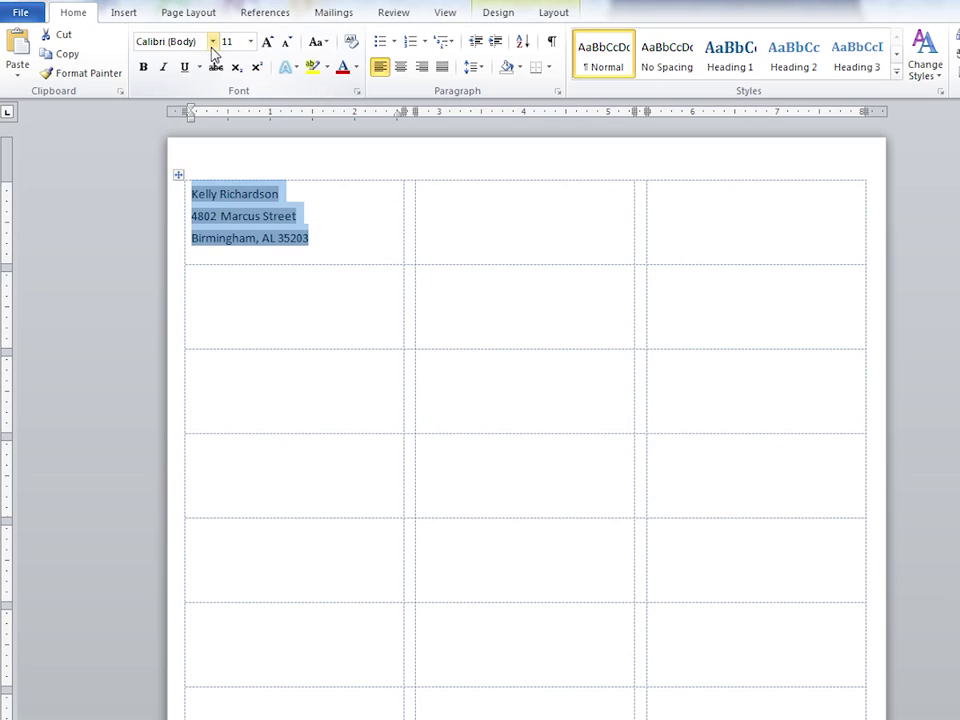
left_click(212, 44)
left_click(223, 140)
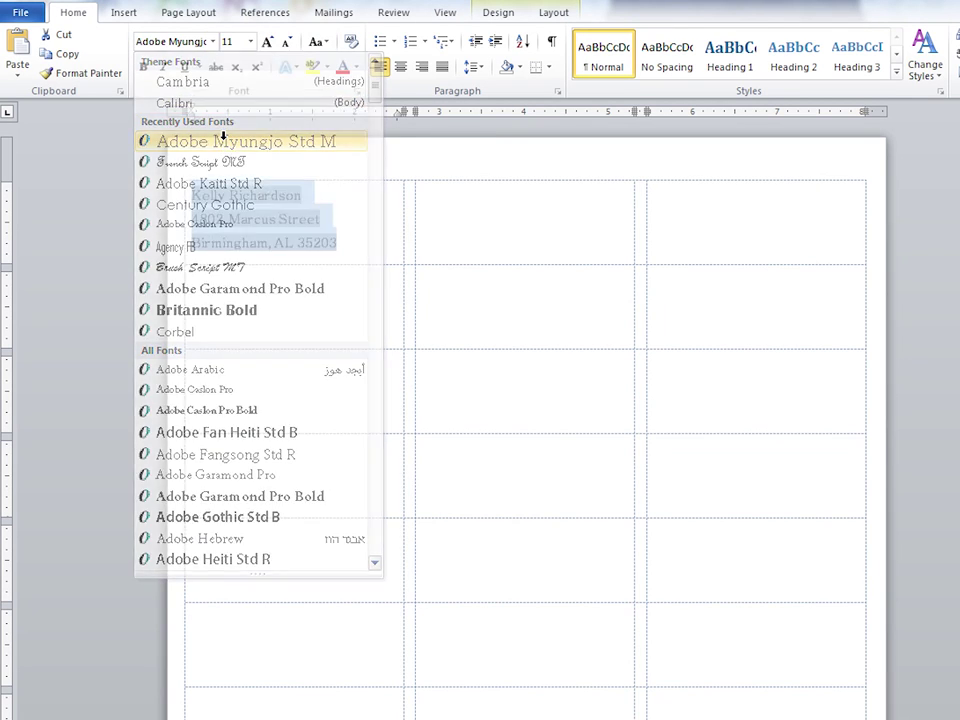
left_click(401, 68)
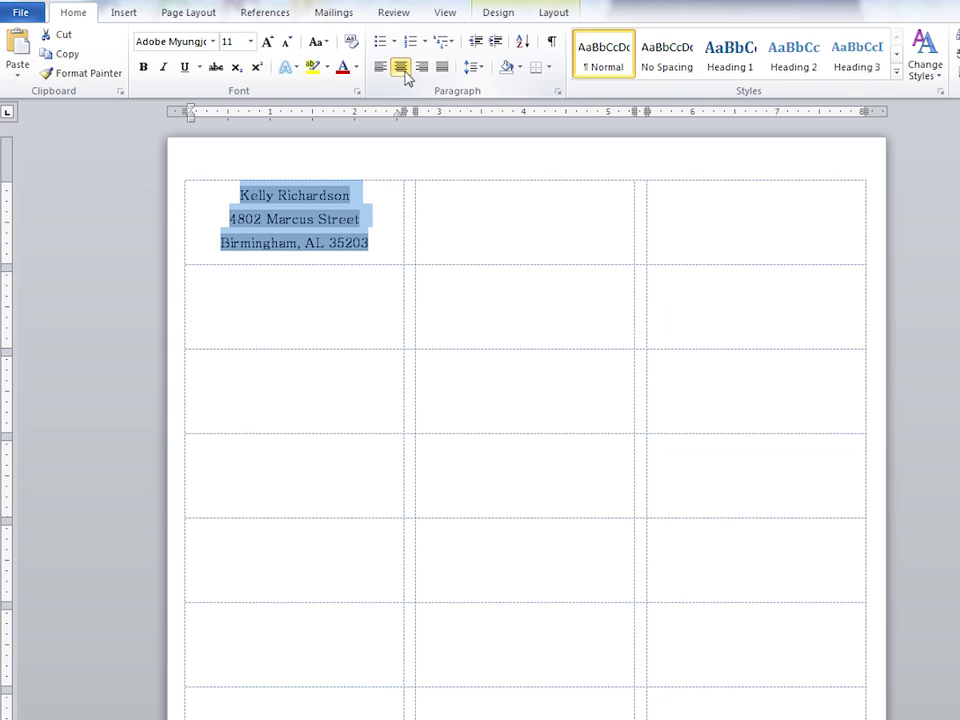
- Update all labels with the first label's address block and formatting
left_click(335, 16)
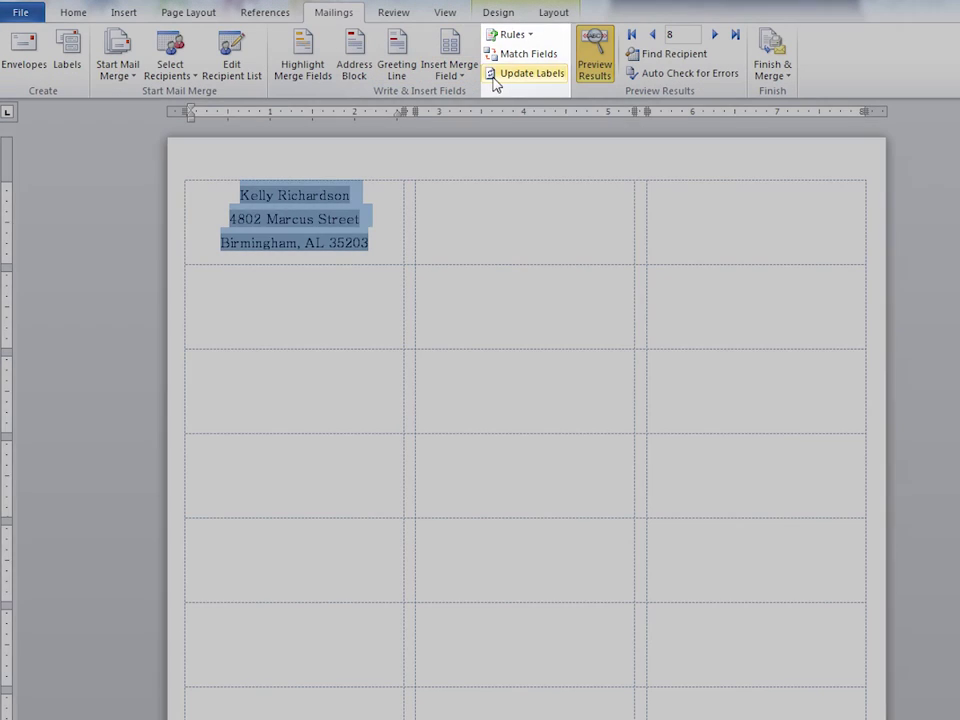
left_click(525, 73)
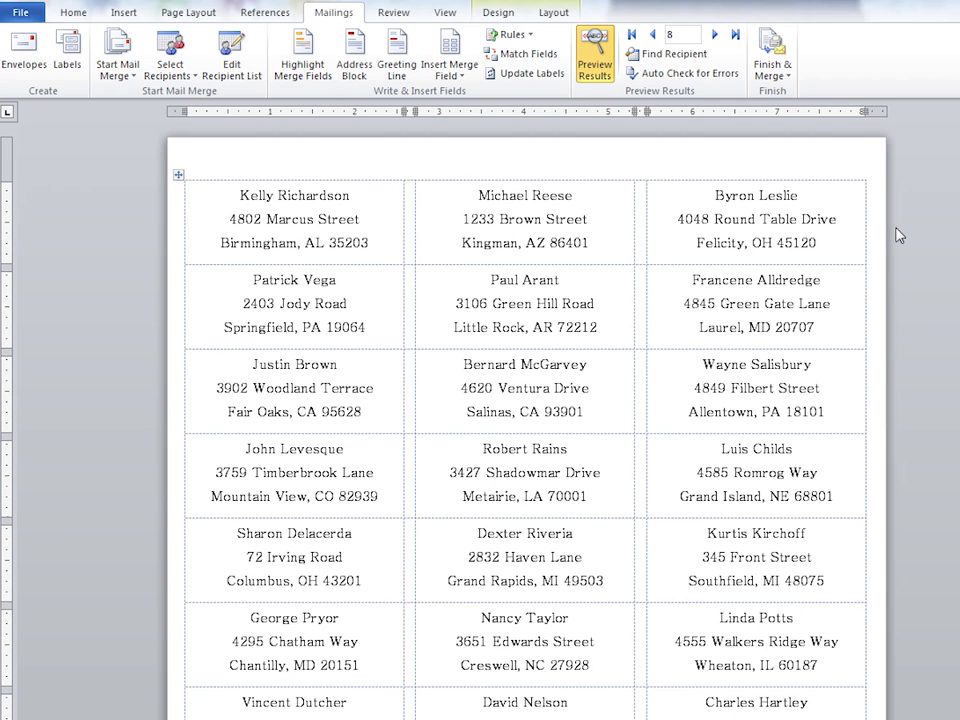
- Send all records to the printer as far as the print settings and close them without printing
left_click(785, 78)
left_click(800, 115)
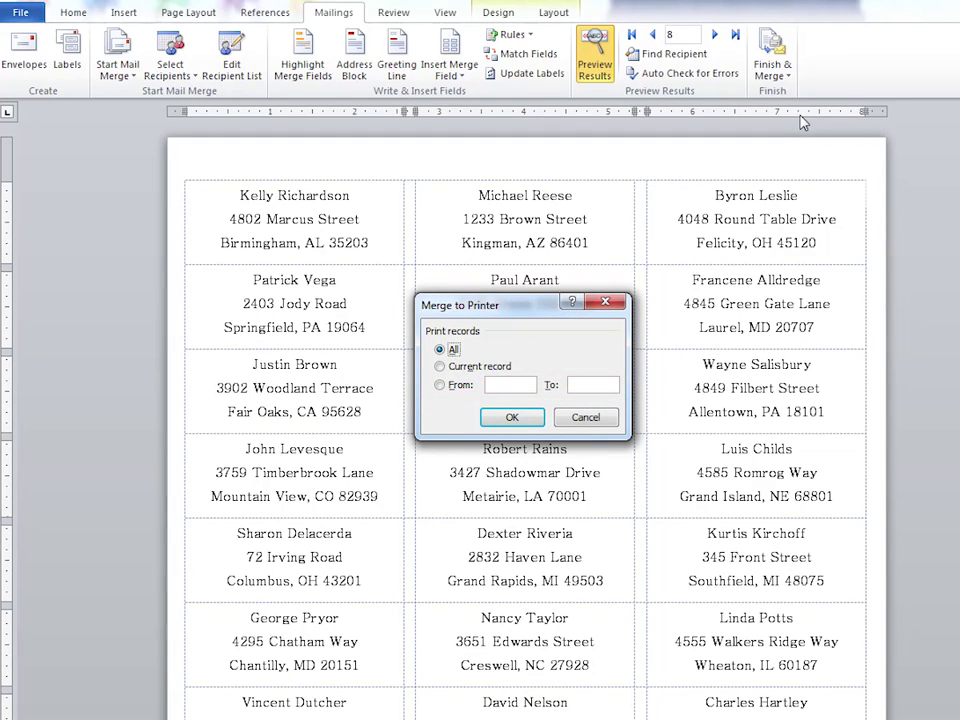
left_click(510, 419)
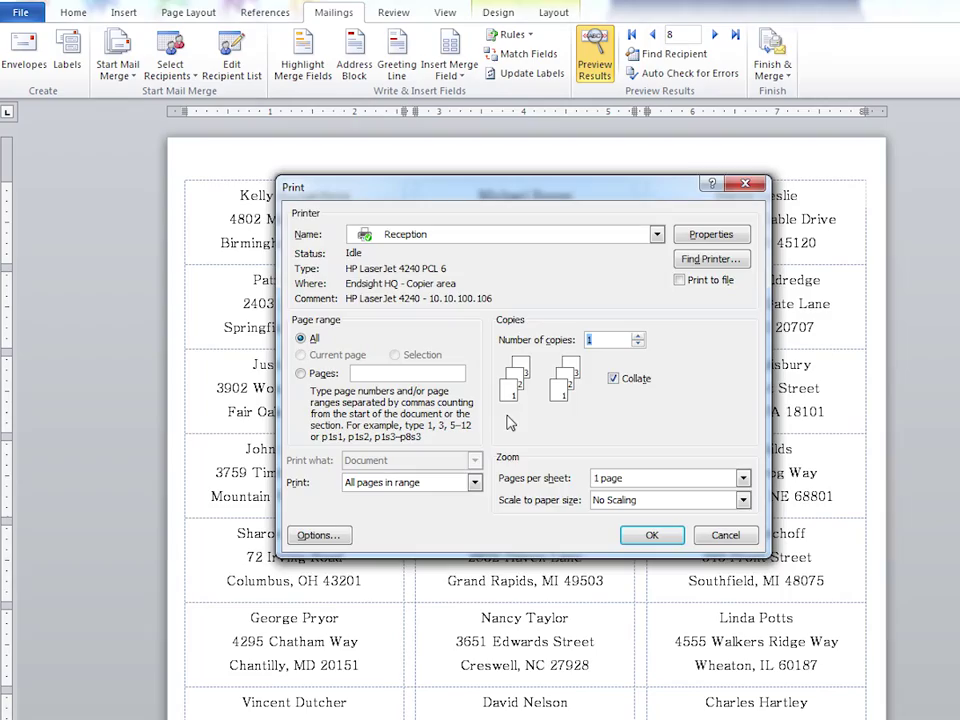
key("Escape")
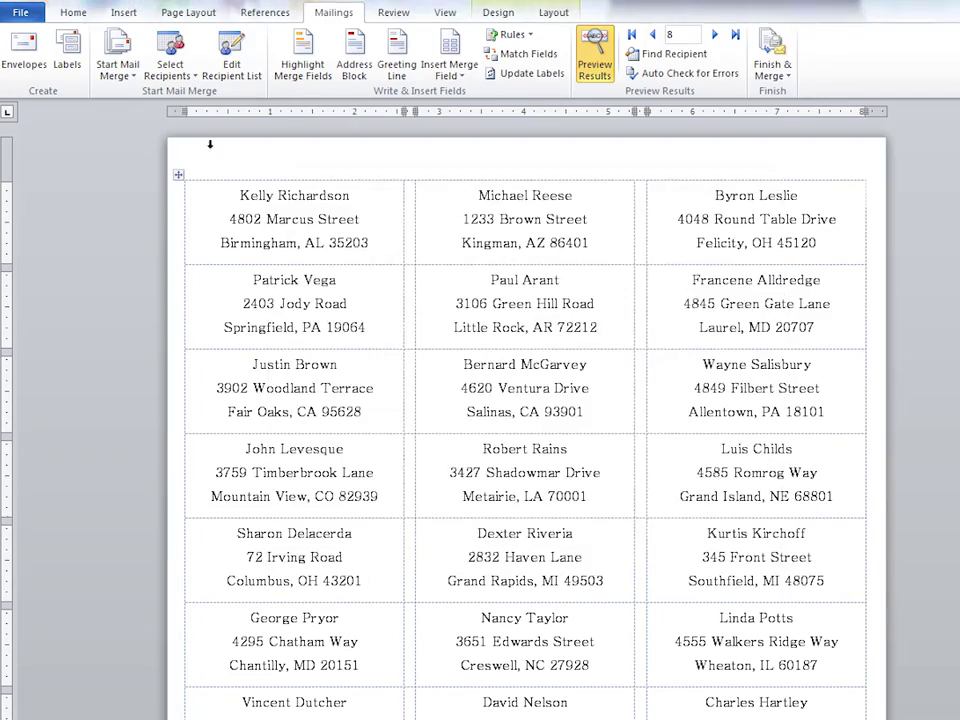
- Open the Step by Step Mail Merge Wizard for the label document
left_click(127, 80)
left_click(164, 218)
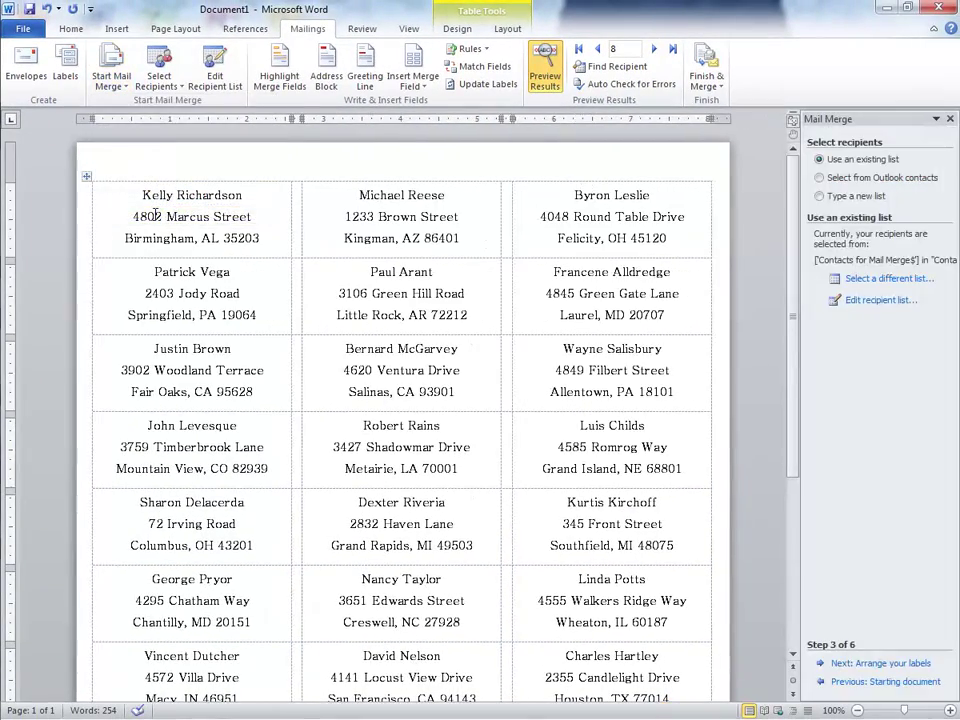